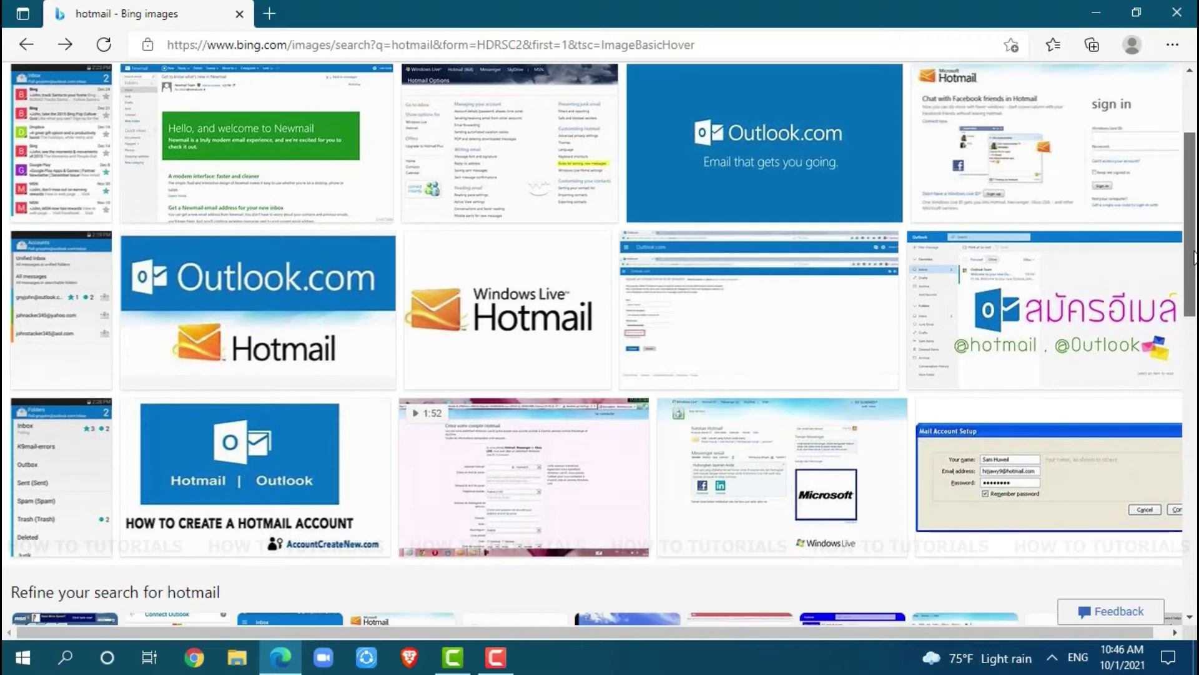
{"action": "left_click_drag", "start_coordinate": [1192, 251], "coordinate": [1192, 281]}
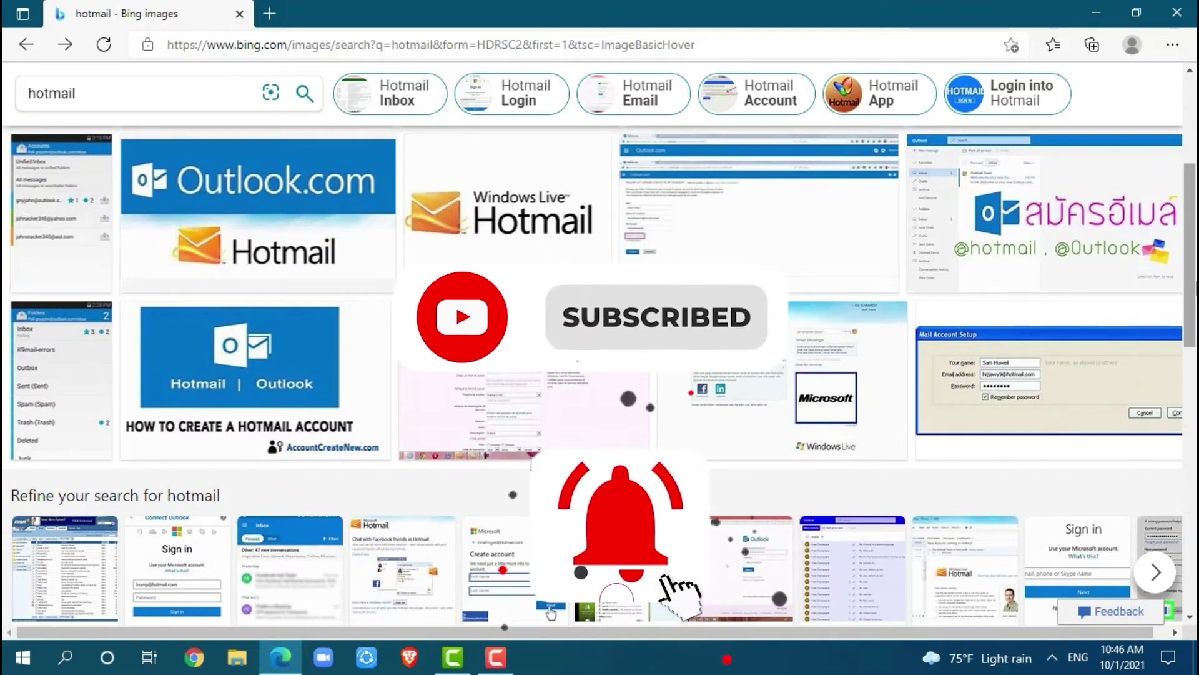
{"action": "left_click_drag", "start_coordinate": [1192, 282], "coordinate": [1192, 285]}
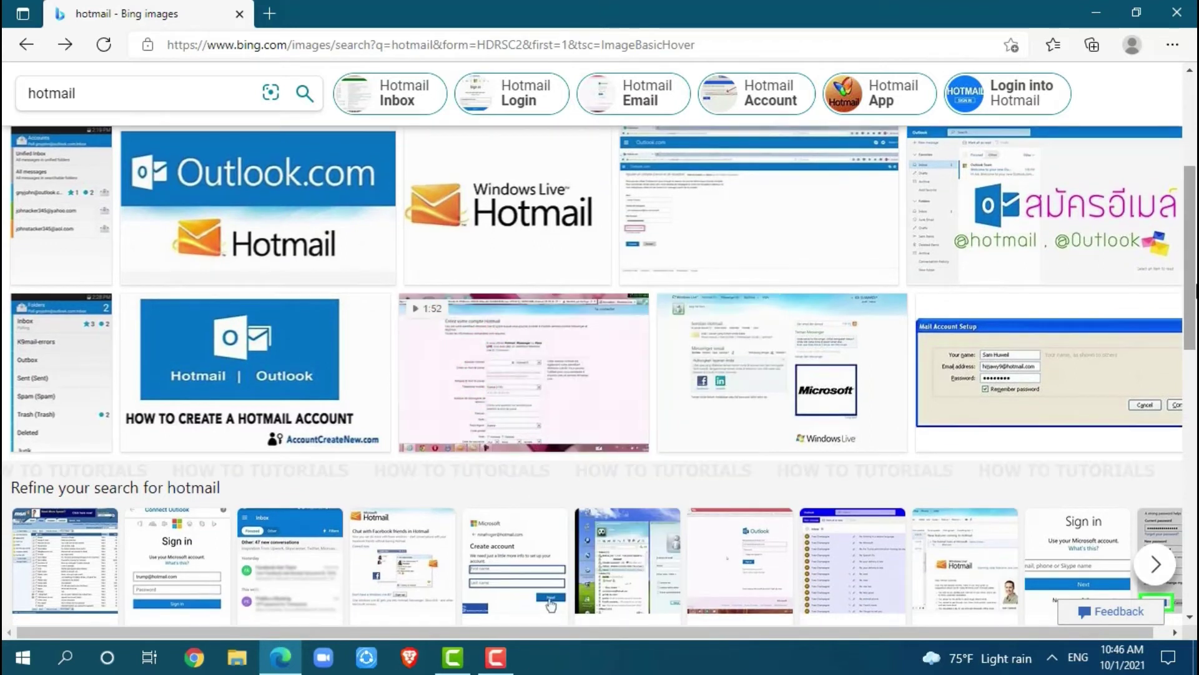
Minimize the Edge window showing hotmail image results to reveal the desktop
{"action": "left_click", "coordinate": [1096, 13]}
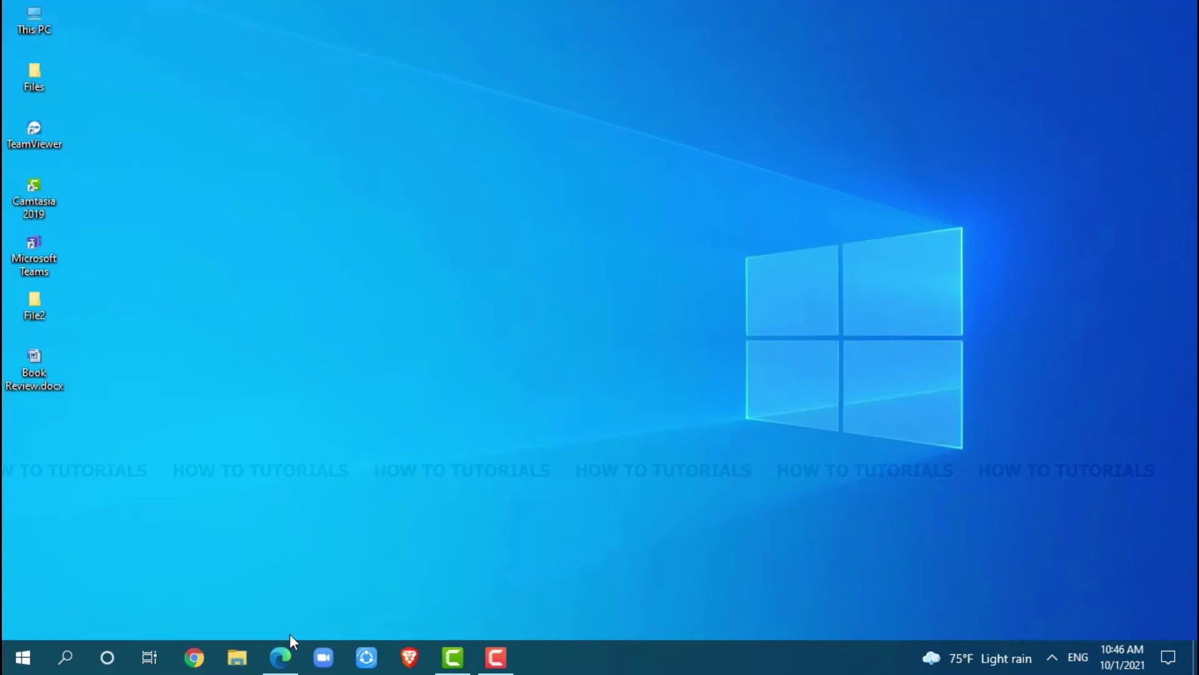
Bring Edge back from the taskbar and load hotmail.com in a new tab
{"action": "left_click", "coordinate": [283, 656]}
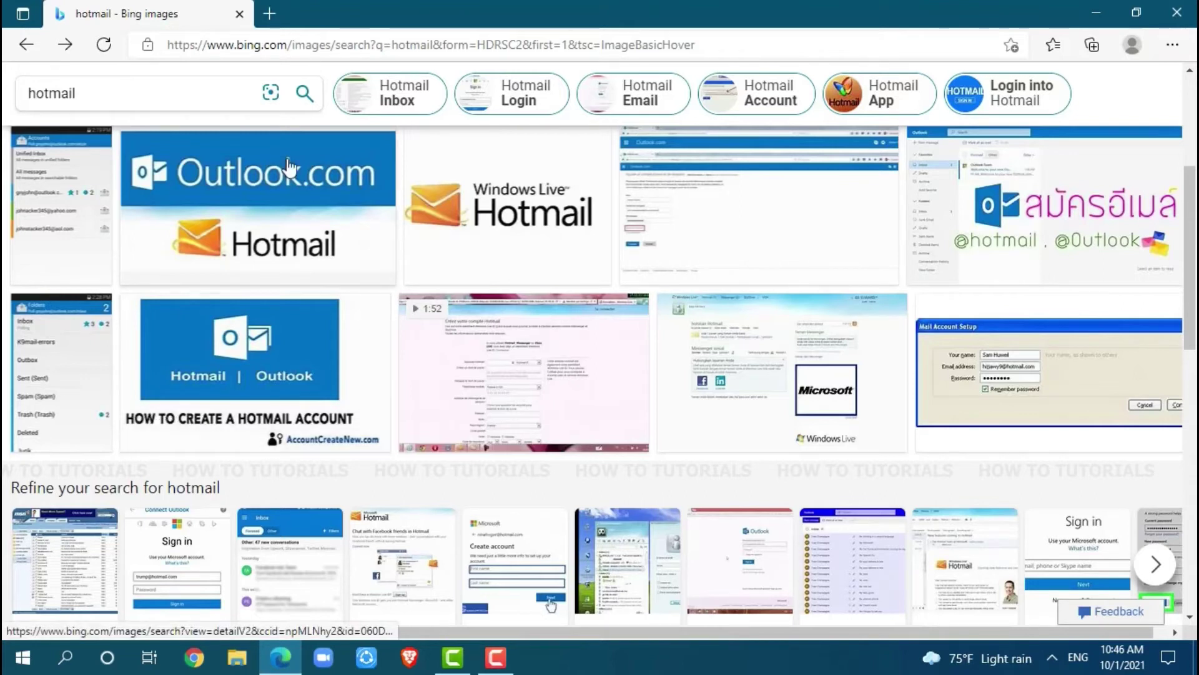
{"action": "left_click", "coordinate": [271, 12]}
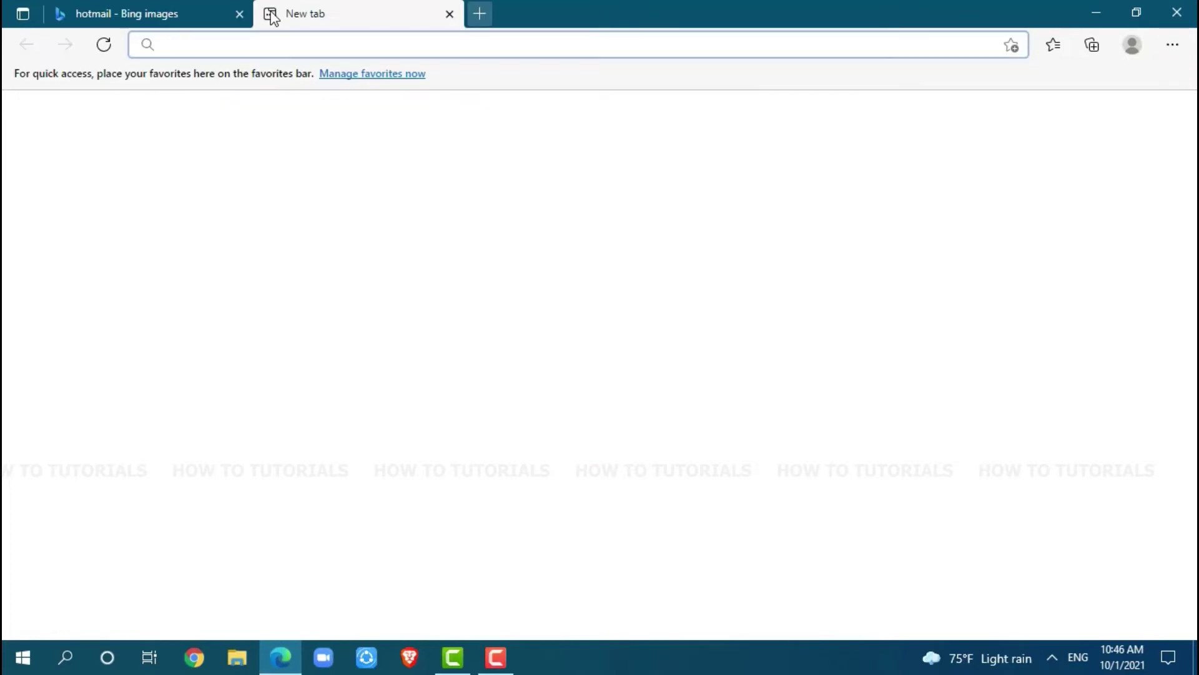
{"action": "type", "text": "hotmail.c"}
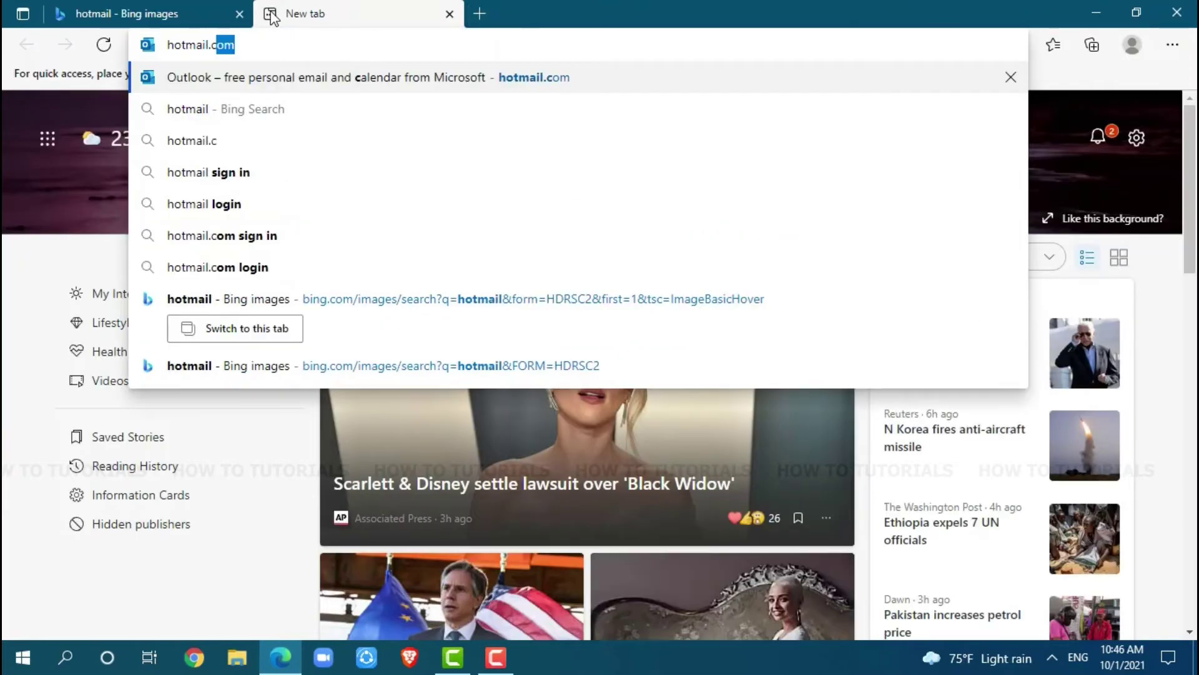
{"action": "type", "text": "om"}
{"action": "key", "text": "Return"}
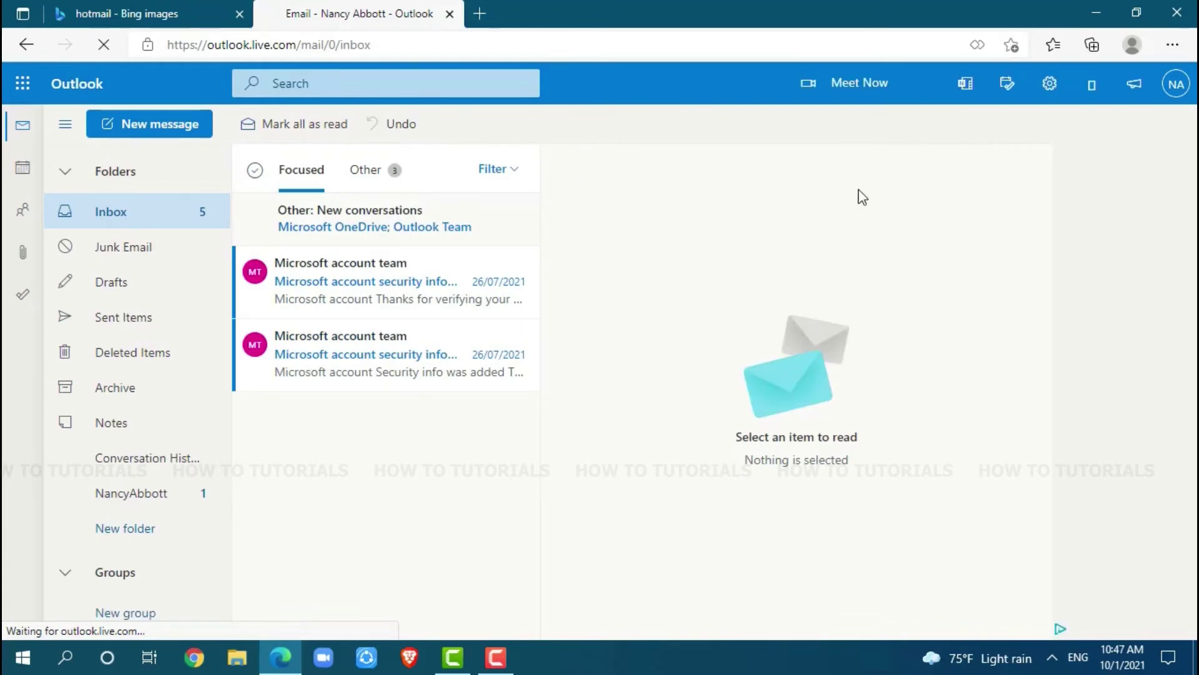
From the NA avatar, reach My Microsoft account and edit the name to Alexa Nancy, entering the captcha
{"action": "left_click", "coordinate": [1177, 86]}
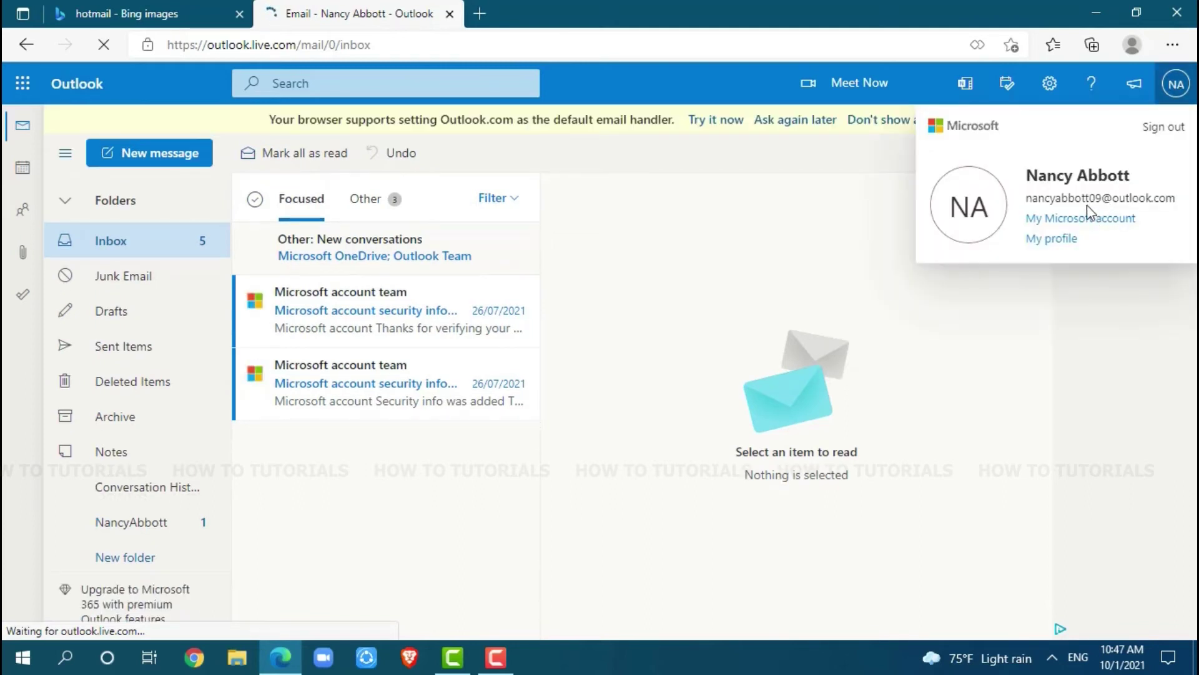
{"action": "left_click", "coordinate": [1097, 219]}
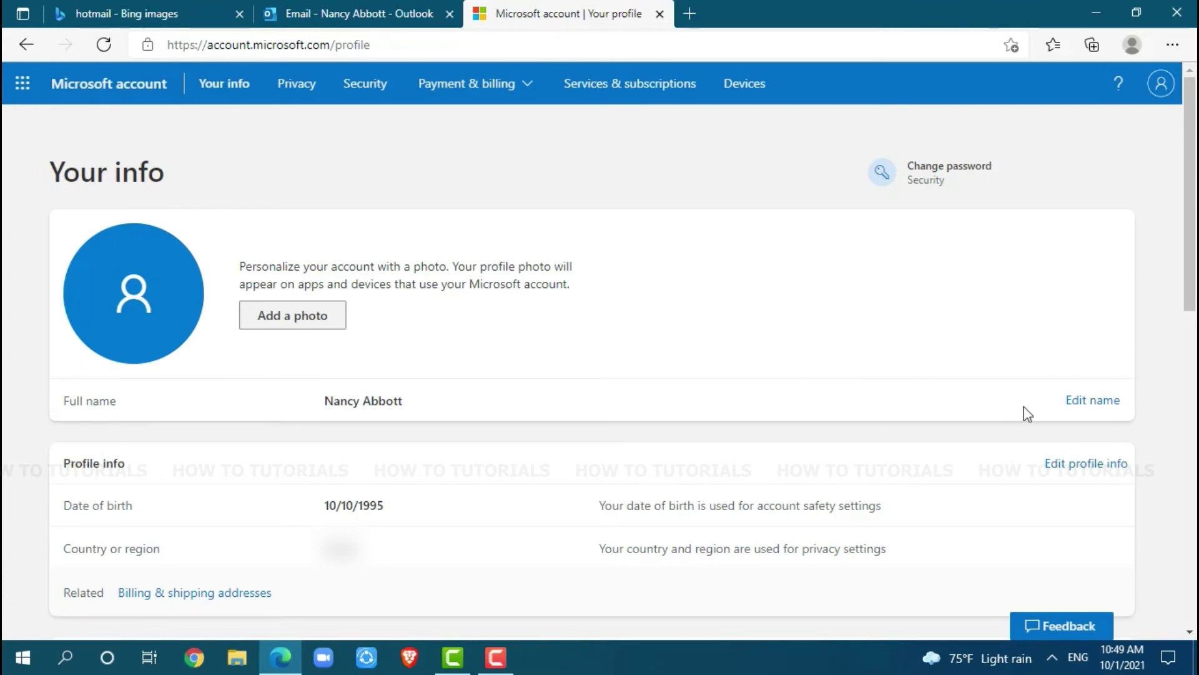
{"action": "left_click", "coordinate": [1083, 406]}
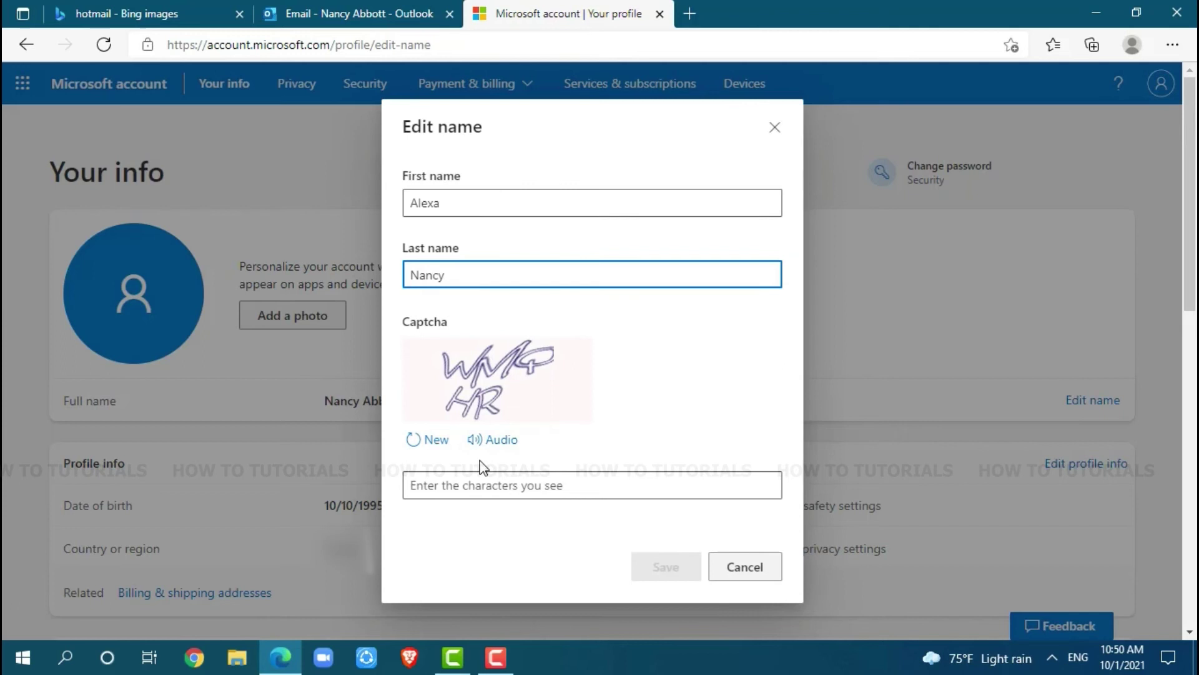
{"action": "left_click", "coordinate": [479, 485]}
{"action": "type", "text": "WMQHR"}
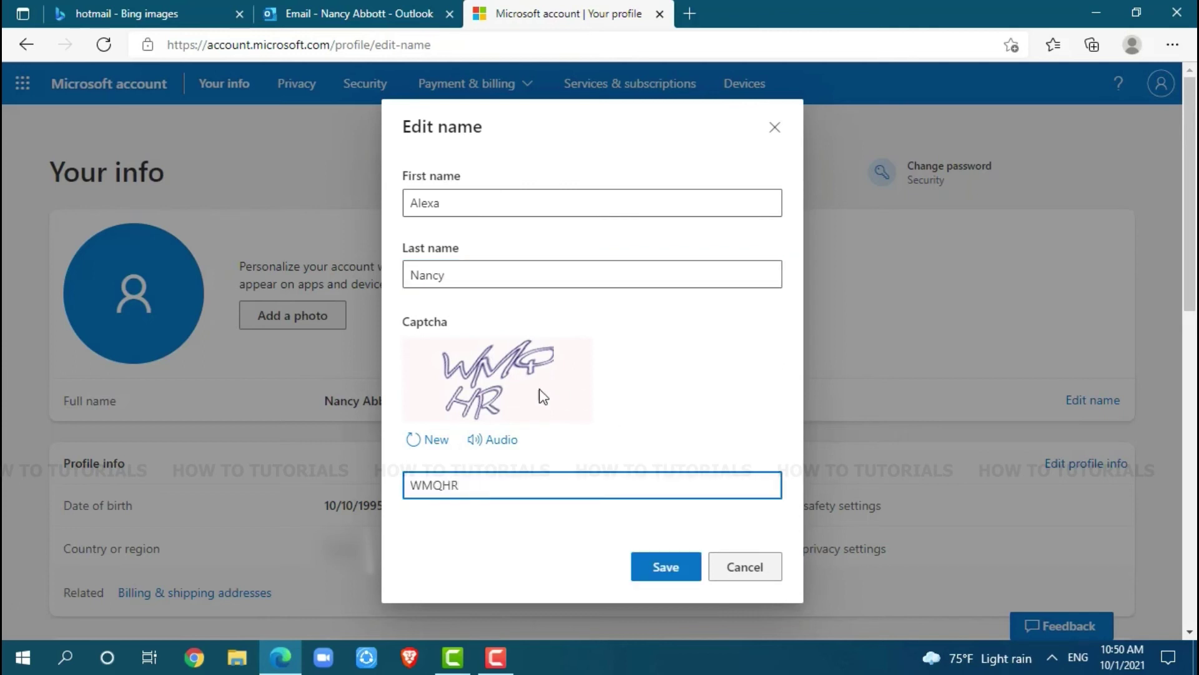
{"action": "left_click", "coordinate": [665, 566]}
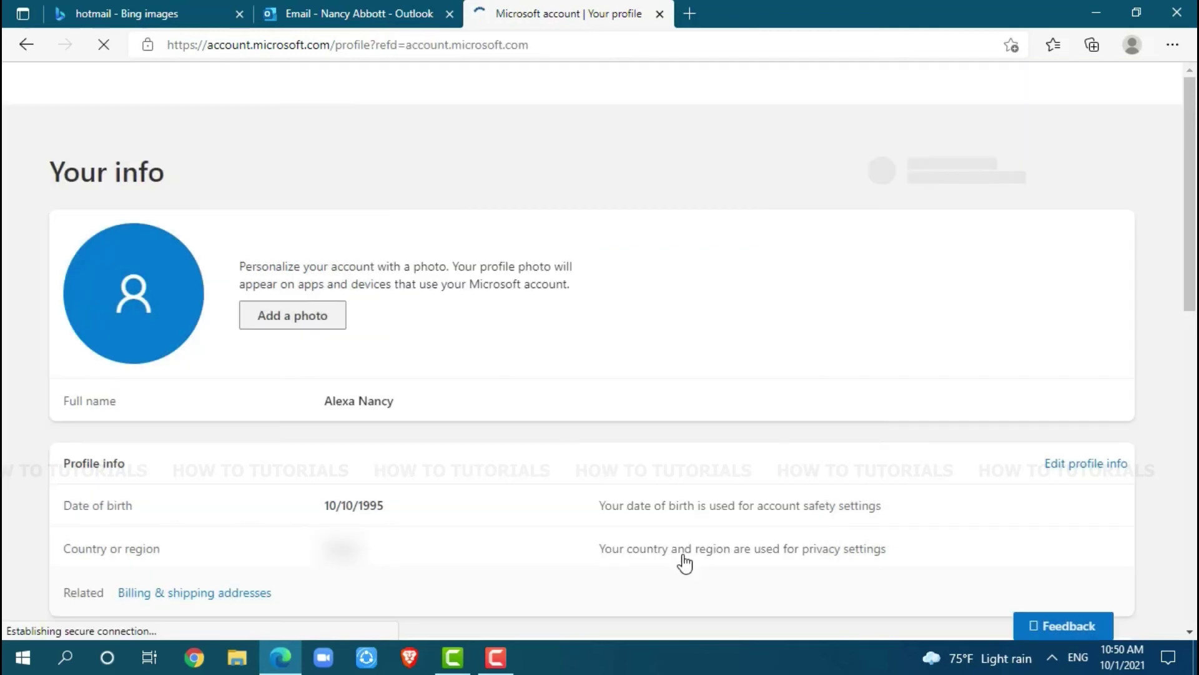